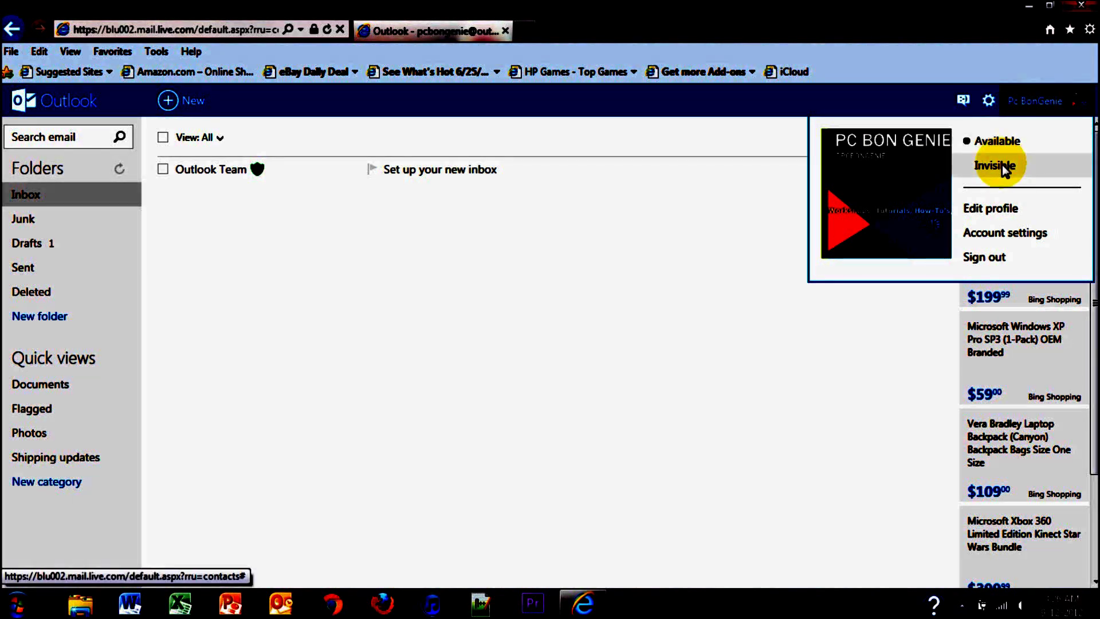
Open the profile page via Edit profile in the account menu
mouse_move(869, 200)
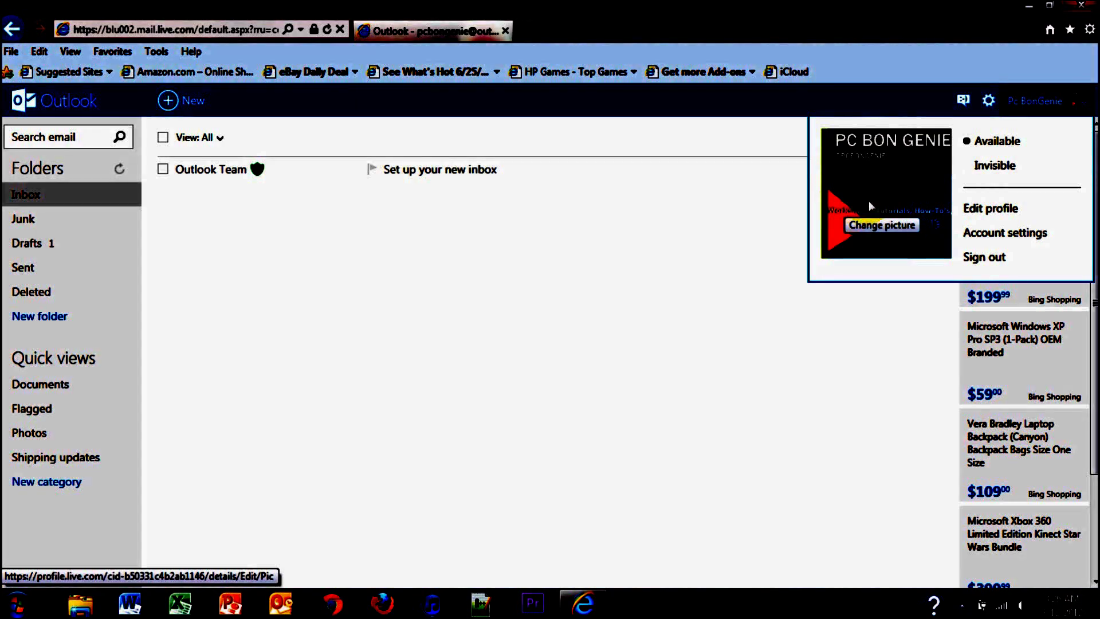
click(979, 210)
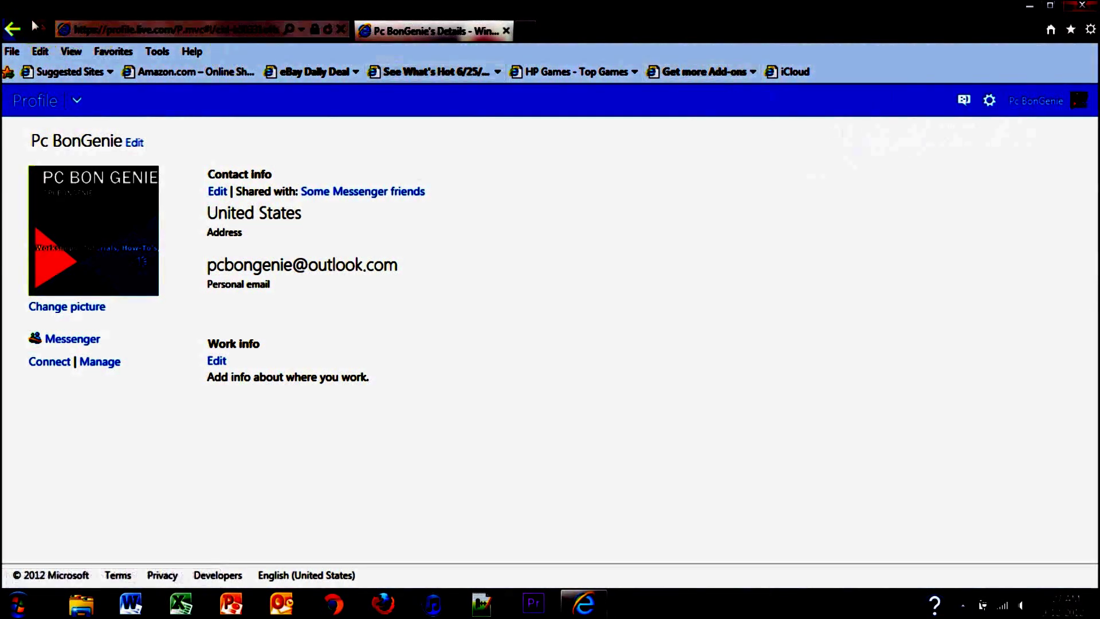
Go back from the profile page to the mail page
click(13, 30)
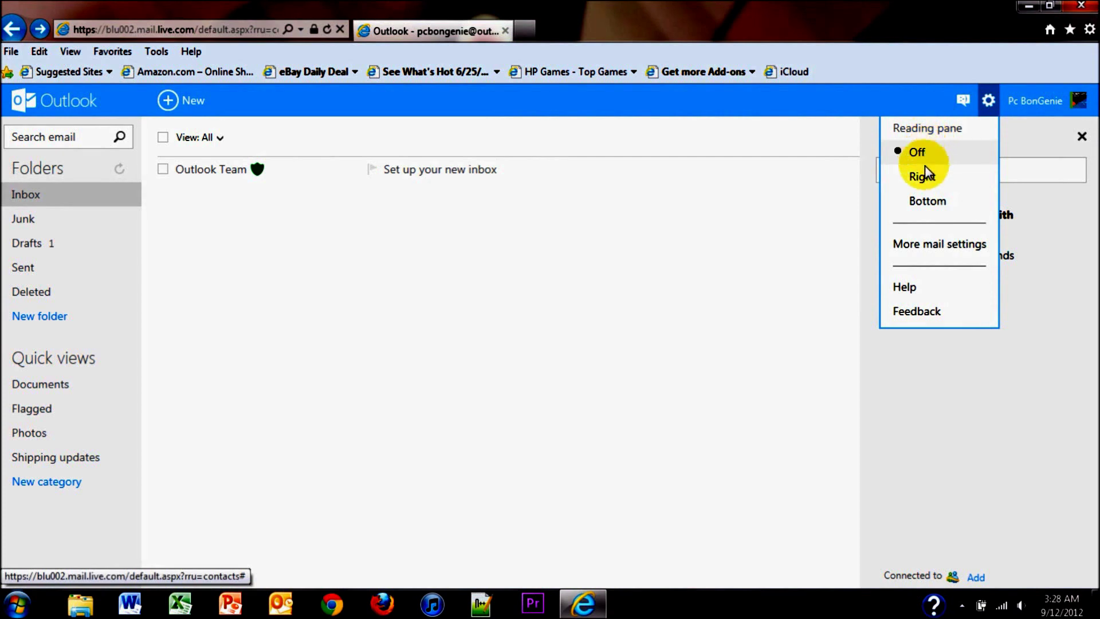
Move the reading pane to the right and add the Outlook Team sender to contacts
click(927, 183)
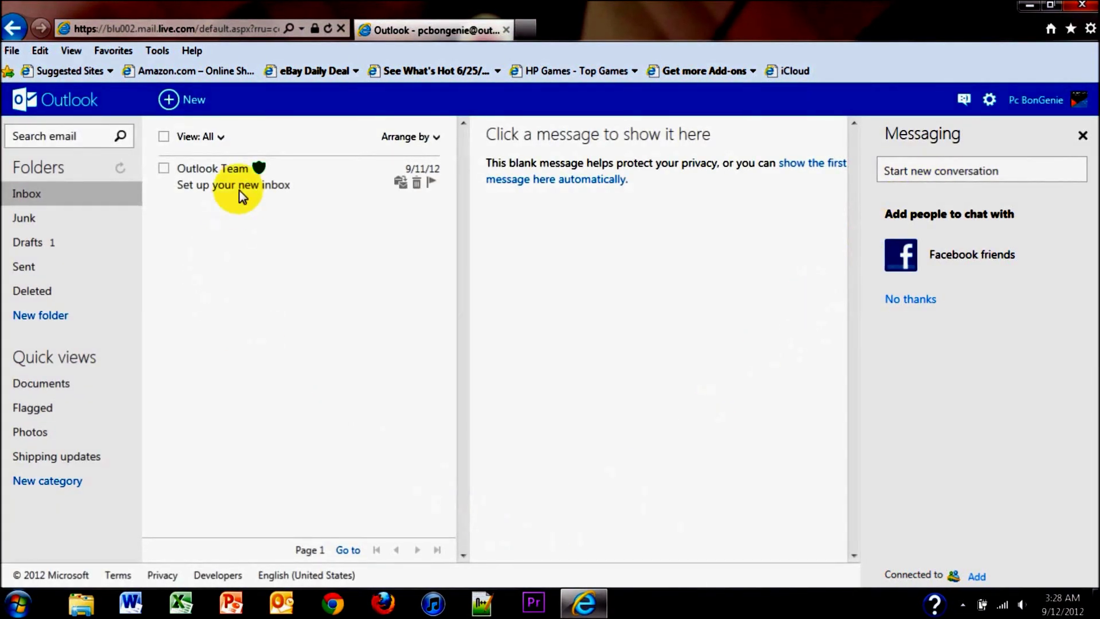
click(234, 182)
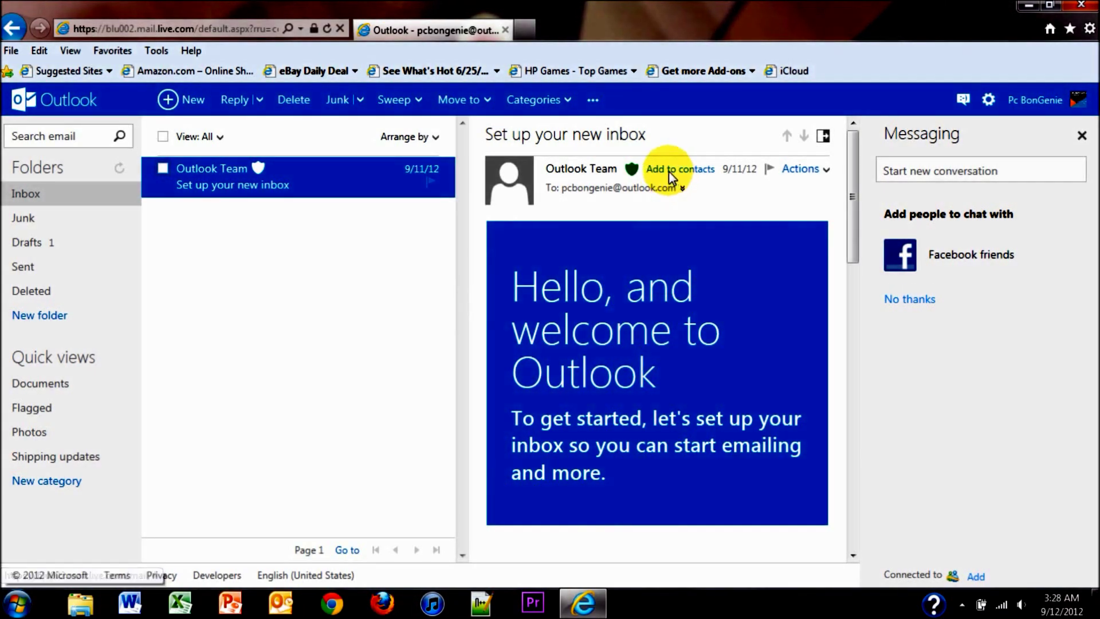
click(674, 170)
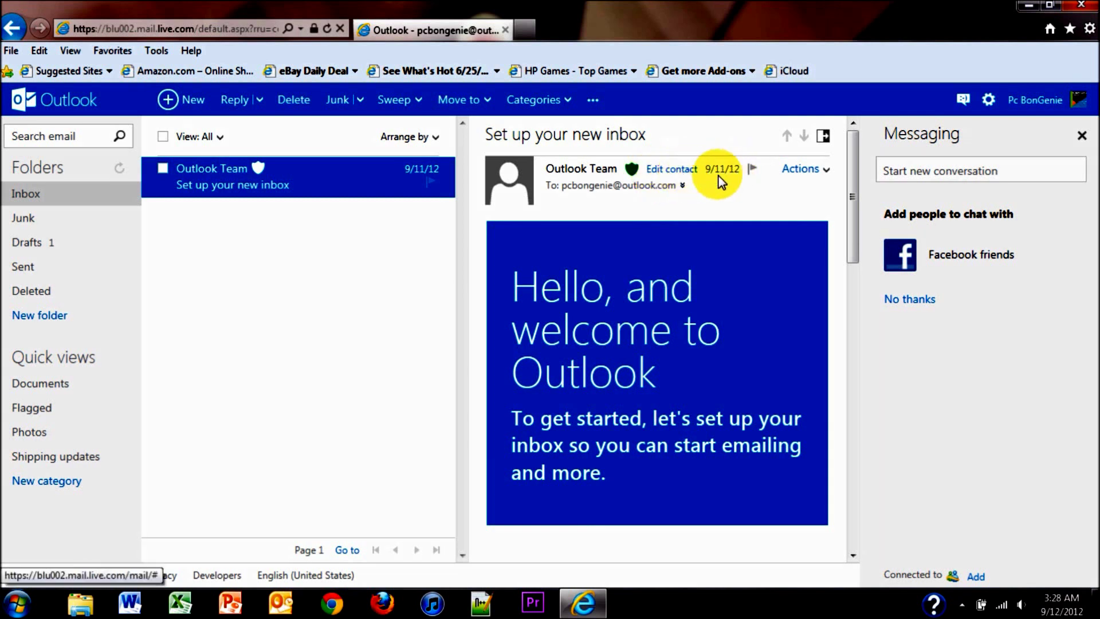
Open and dismiss the message's Actions list, then start a new message
click(821, 173)
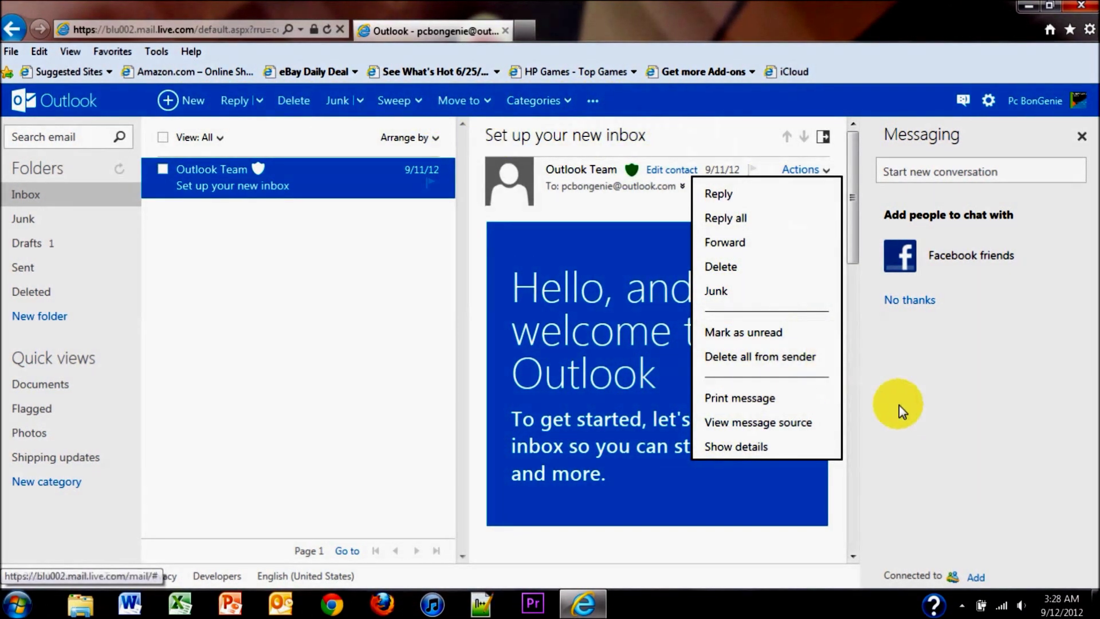
click(418, 361)
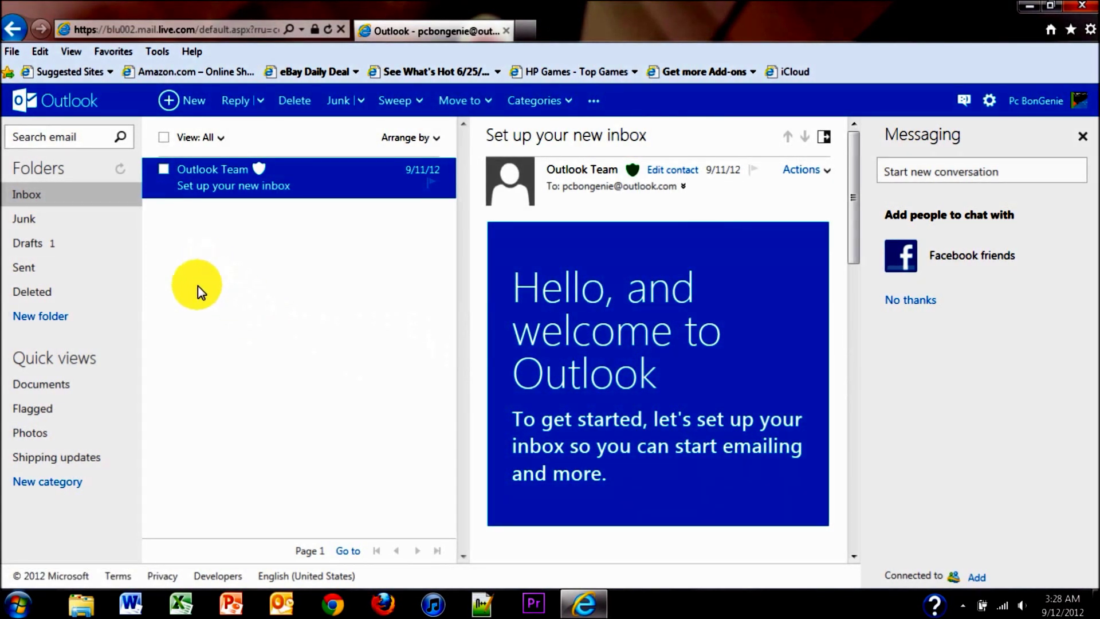
click(188, 95)
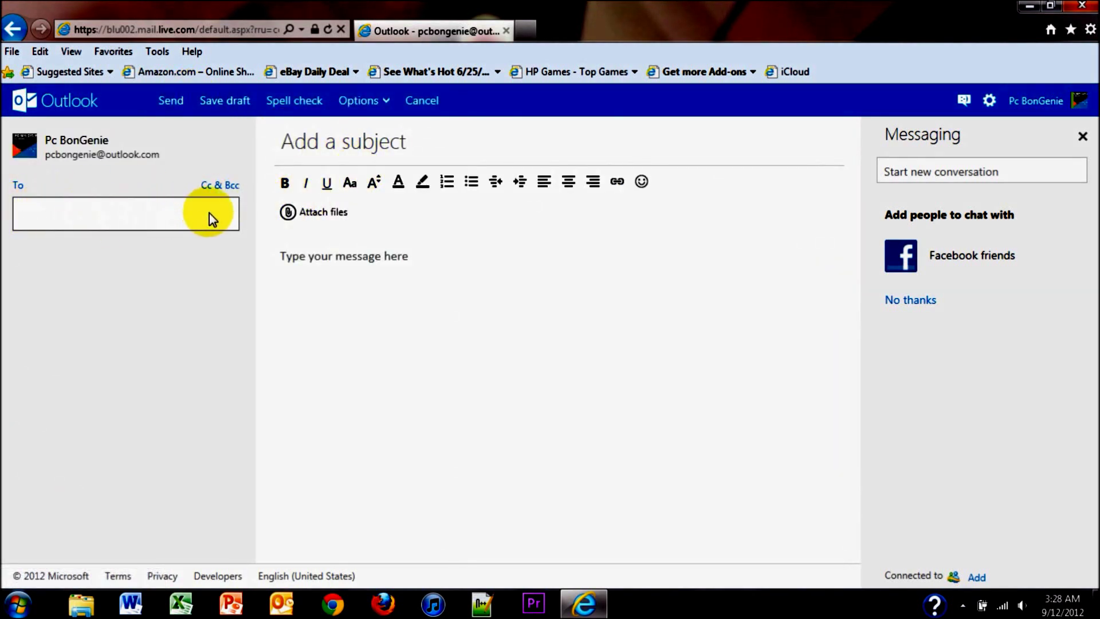
Write a message with subject 'EMail' and body 'This is my message.'
click(389, 159)
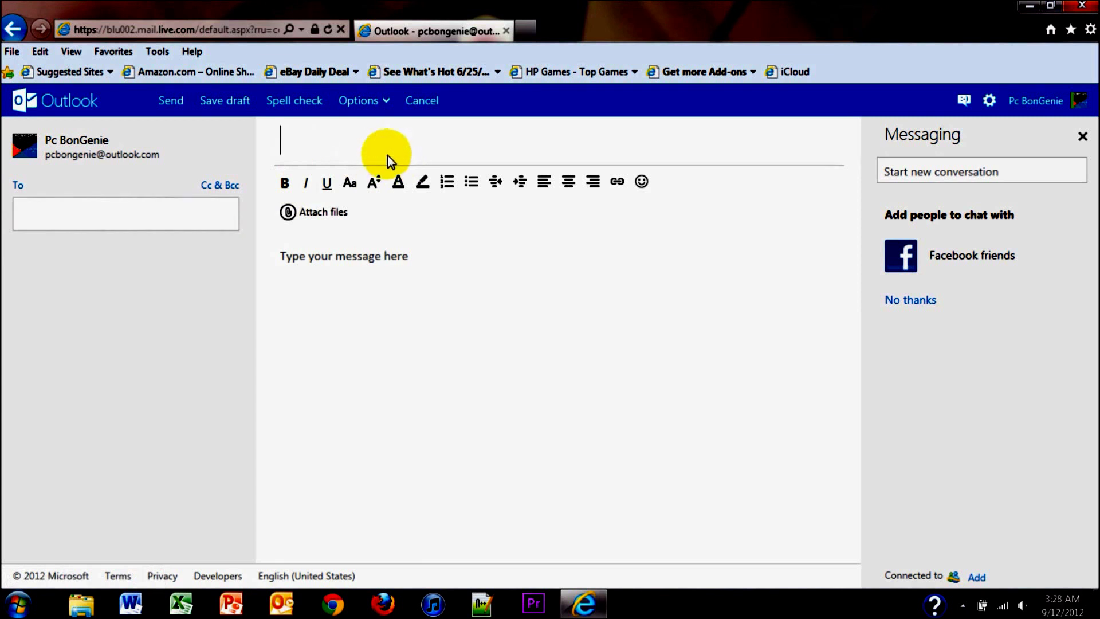
text(EMail)
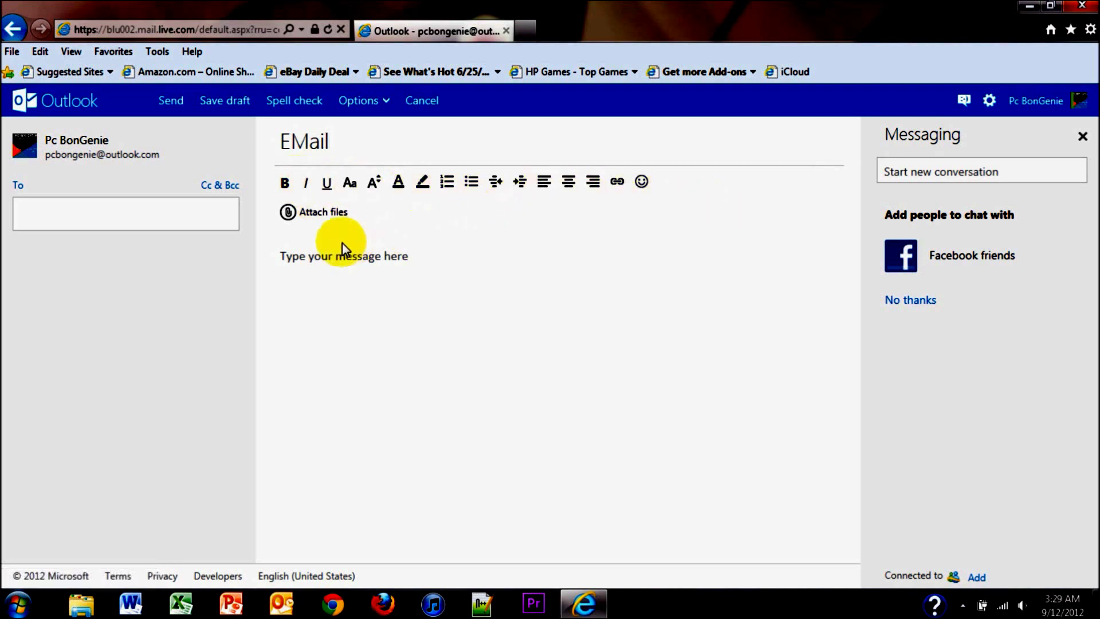
click(312, 254)
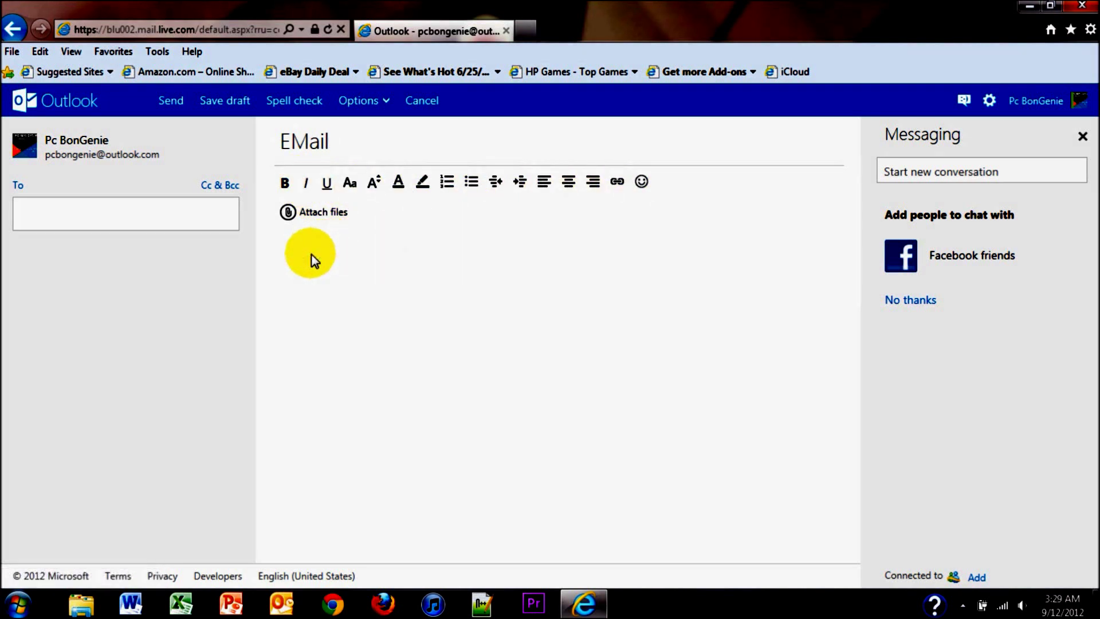
text(This is my message)
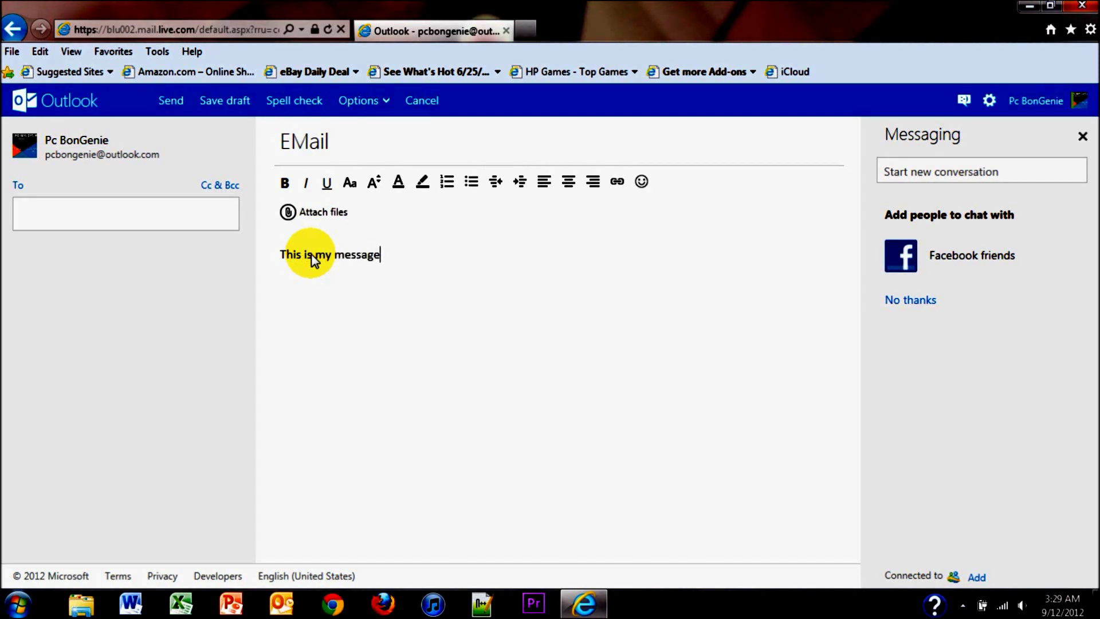
text(.)
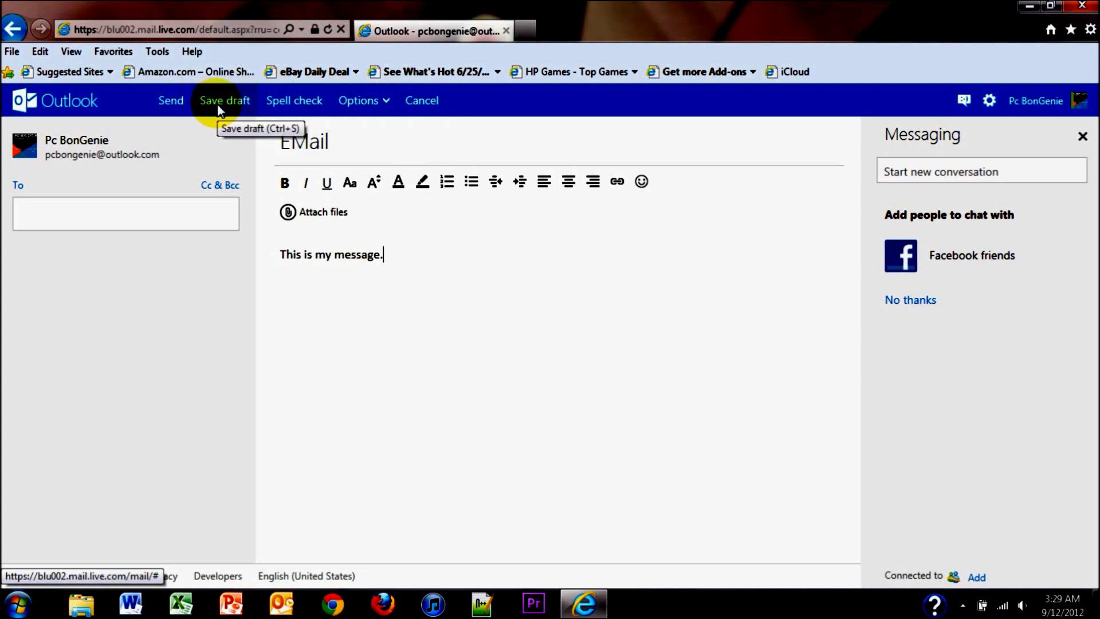
Spell-check the message, view its Options, then cancel and delete the draft
click(293, 102)
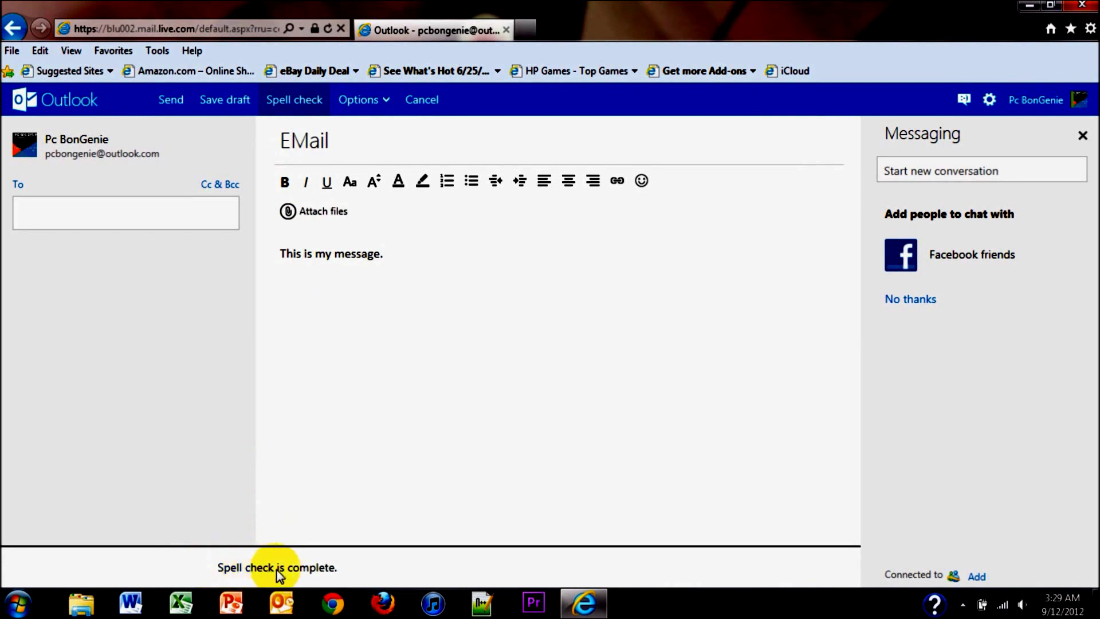
click(382, 101)
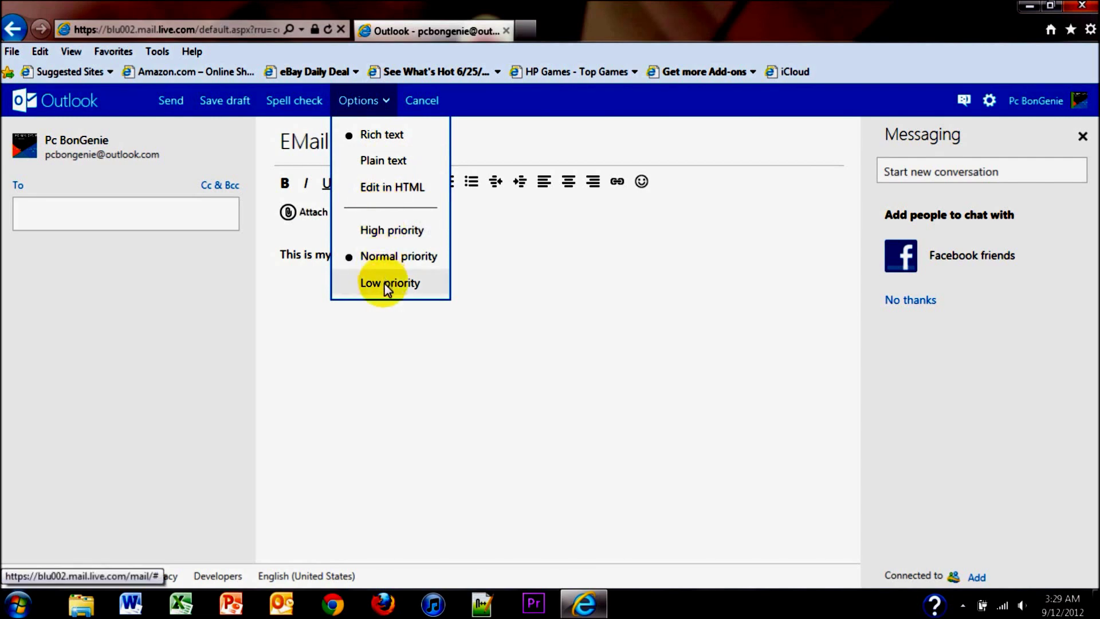
click(423, 103)
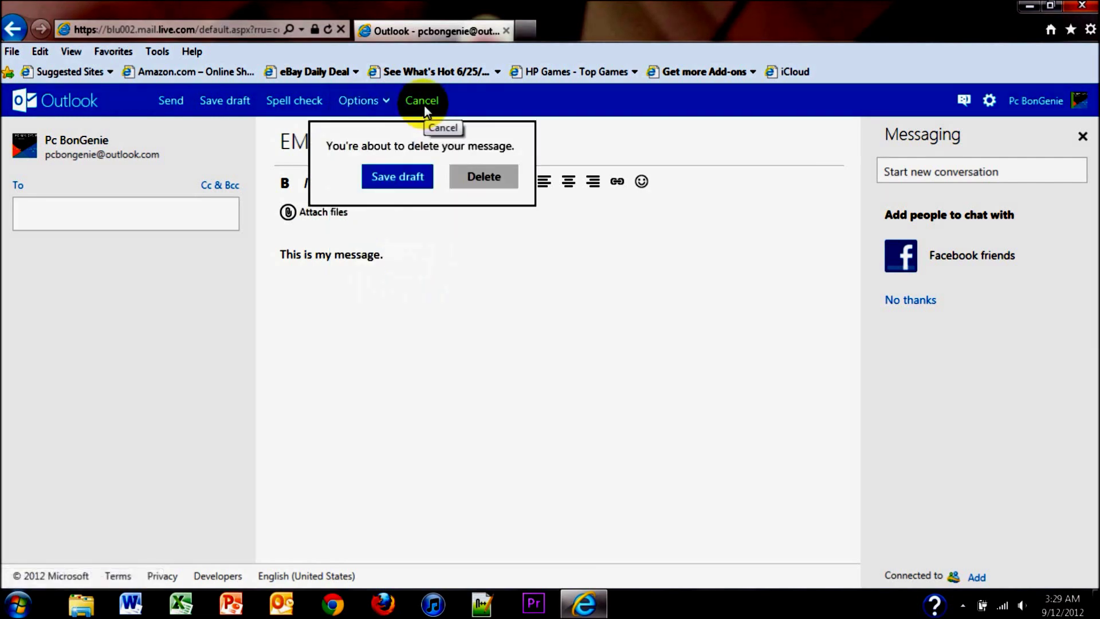
click(480, 176)
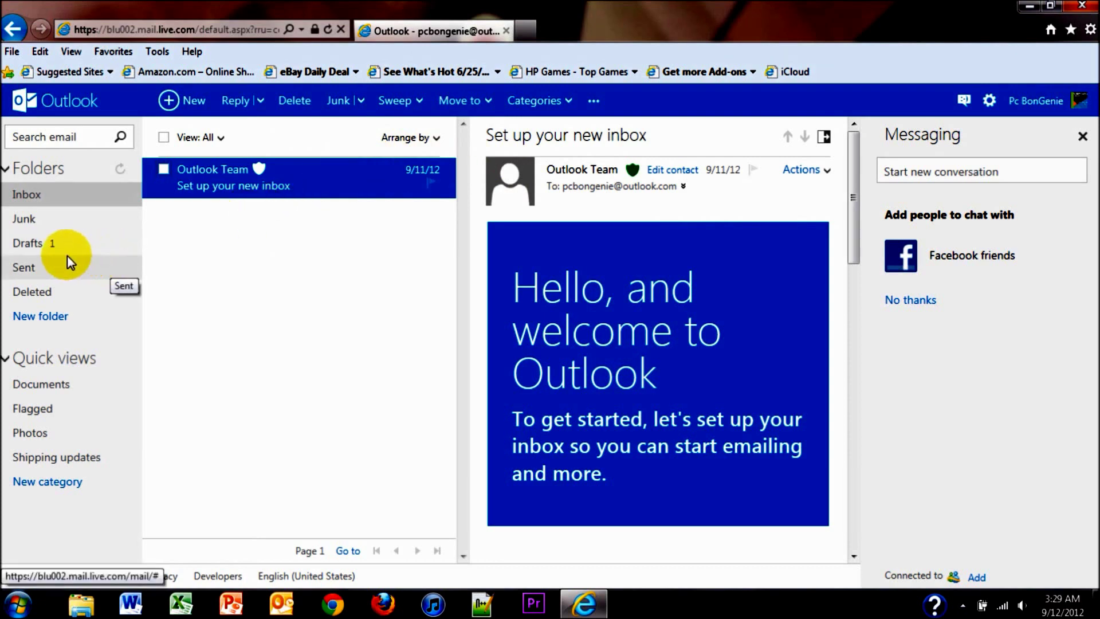
click(52, 138)
click(56, 168)
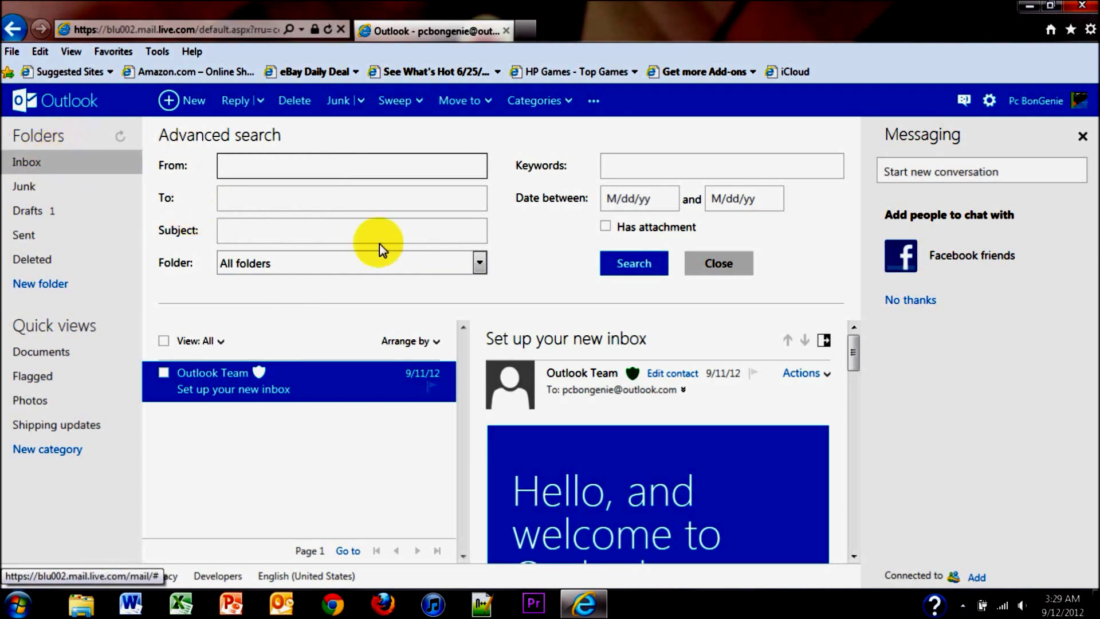
click(740, 270)
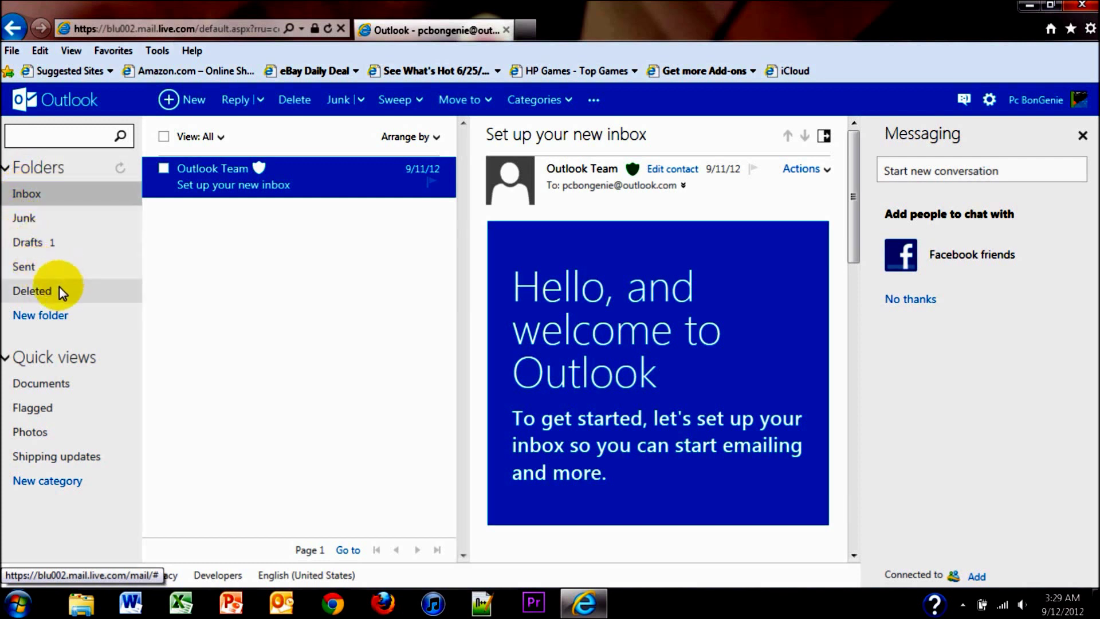
Create a new folder named Test and open it
click(46, 314)
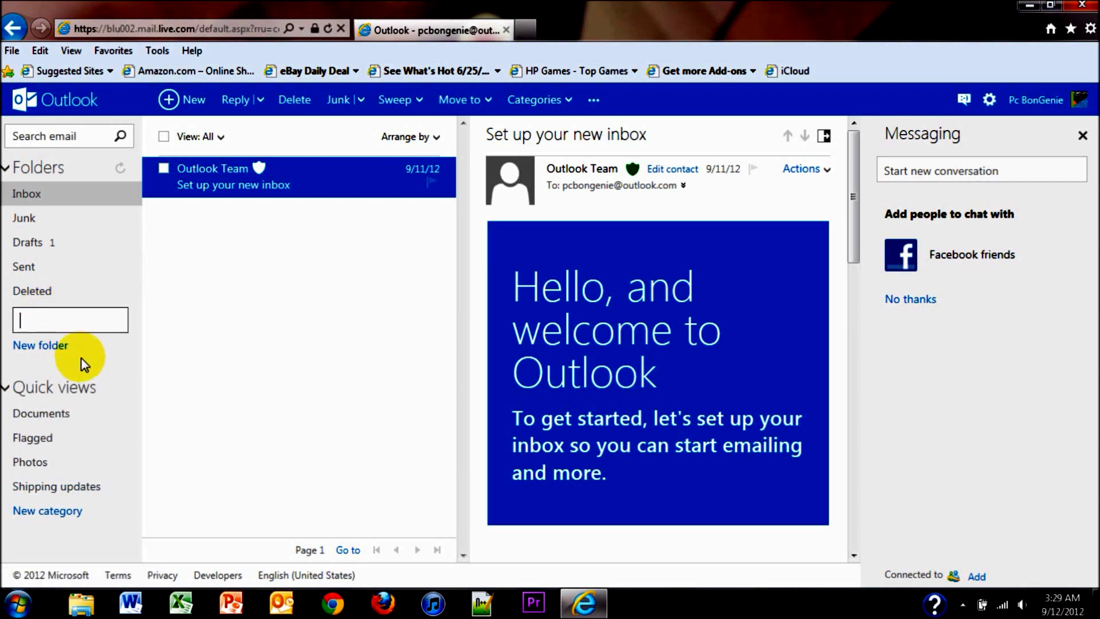
text(Test)
key(Return)
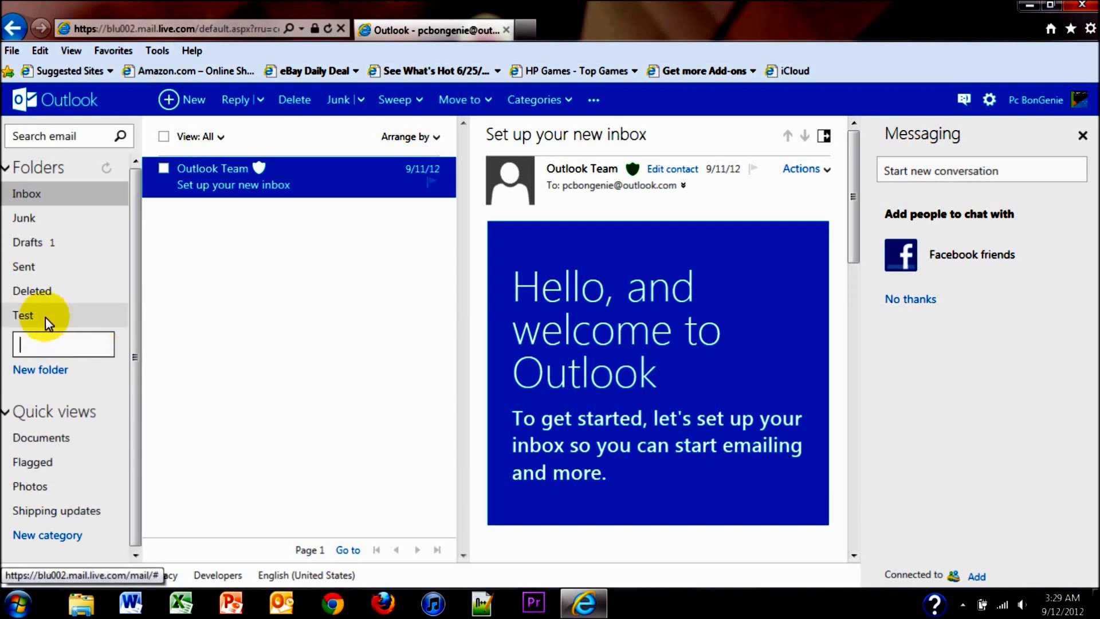
click(24, 315)
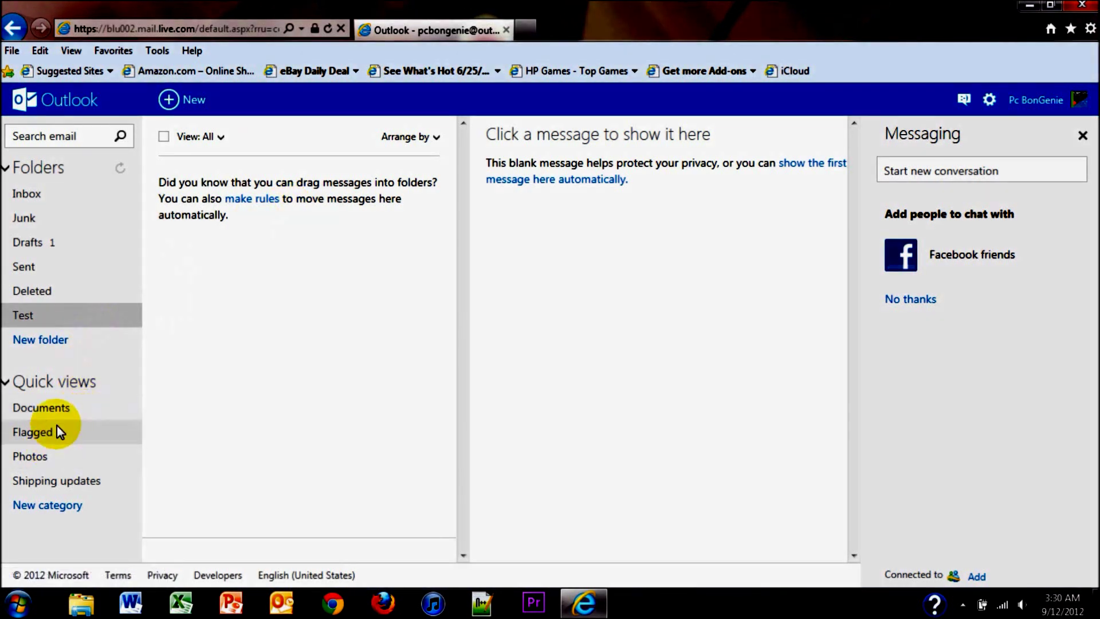
Collapse and re-expand Folders, then delete the Test folder and confirm
click(4, 171)
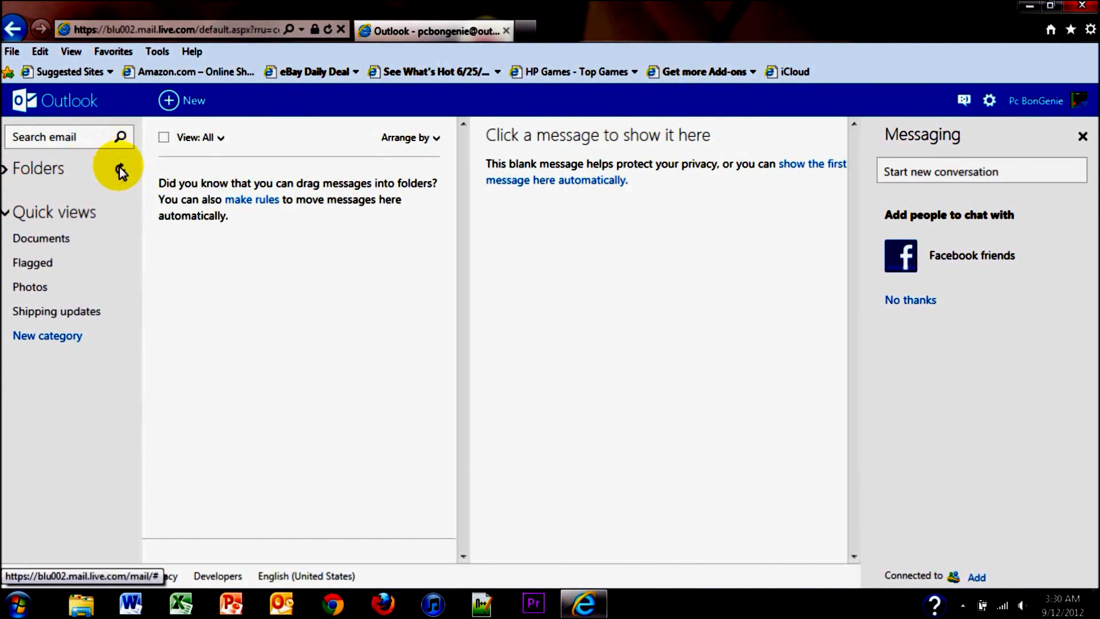
click(4, 167)
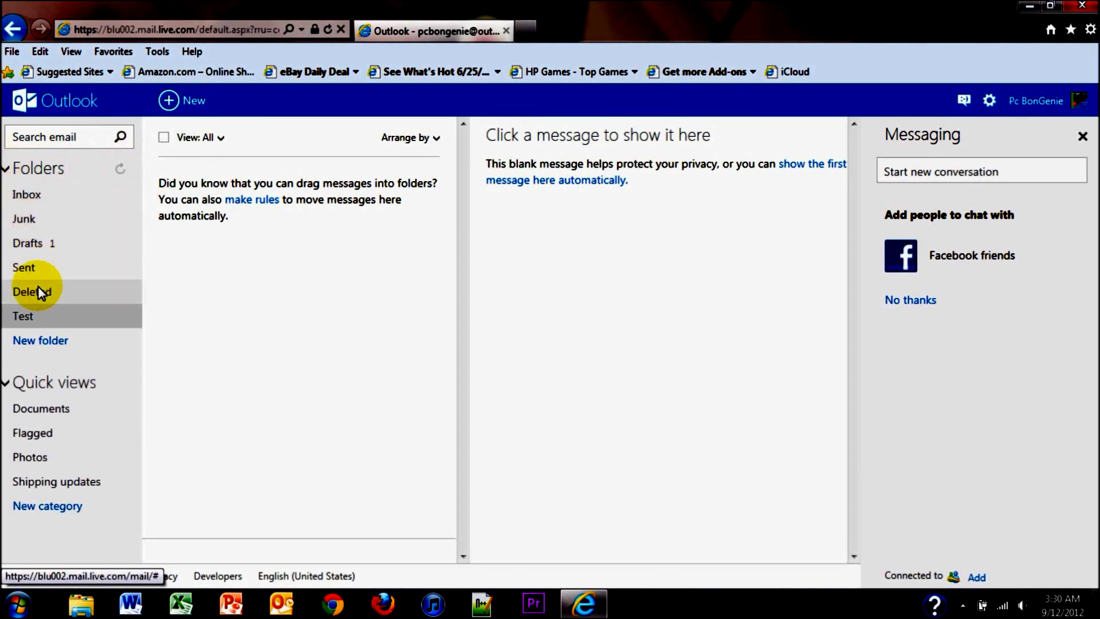
right_click(34, 315)
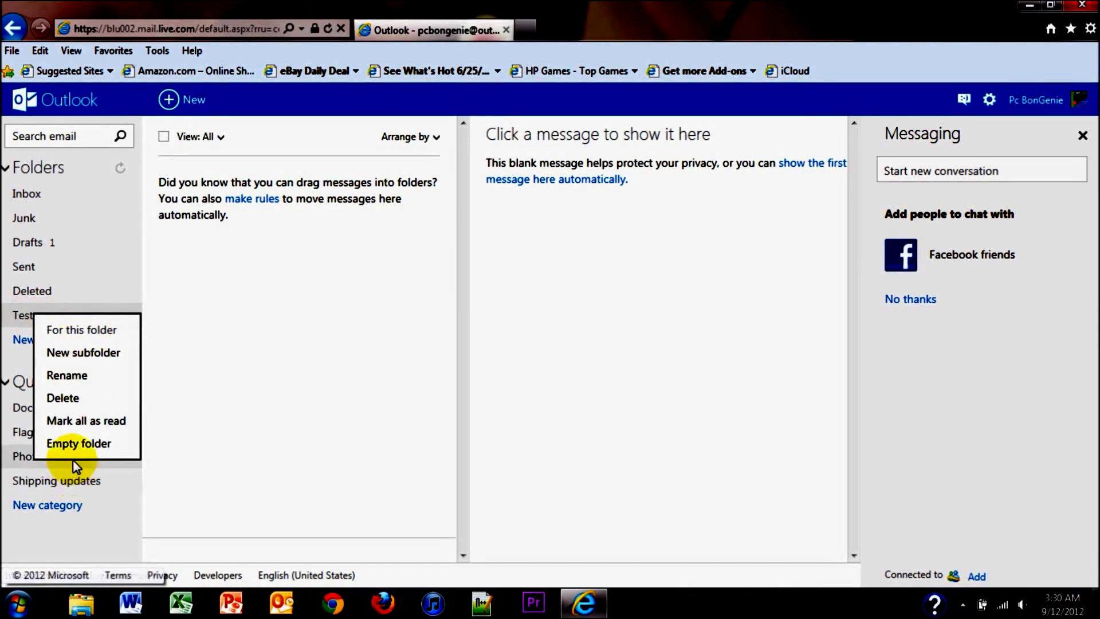
click(65, 401)
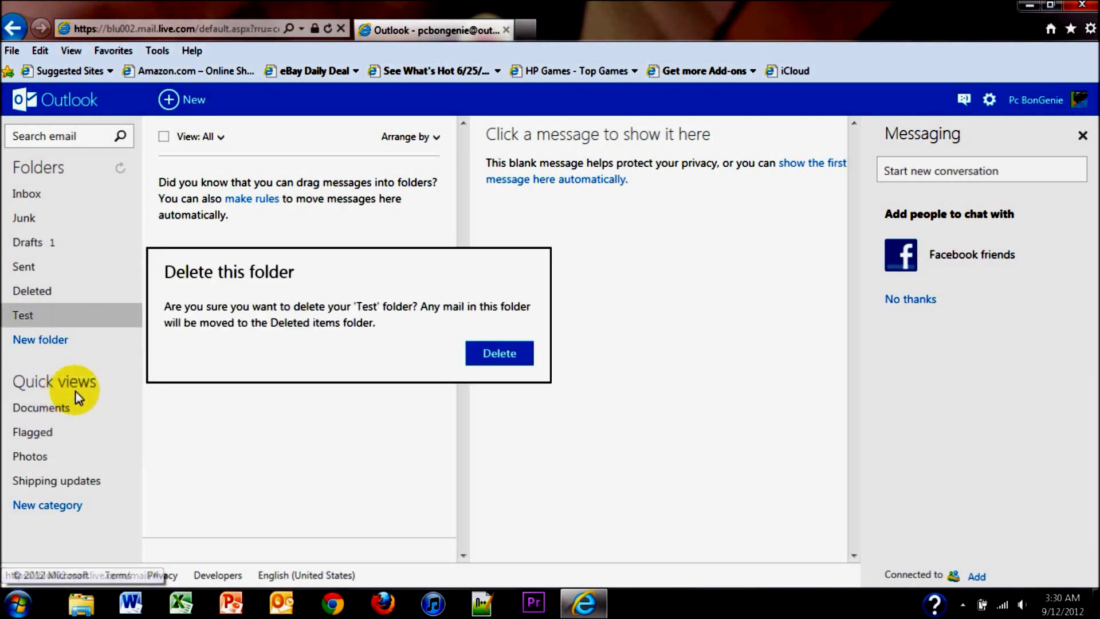
click(505, 361)
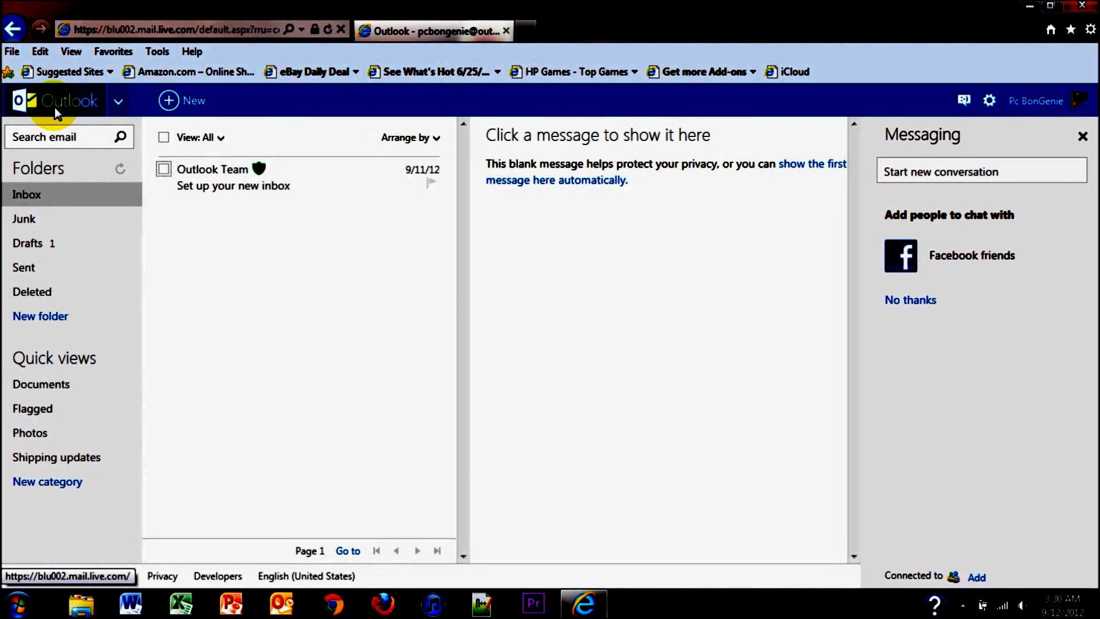
click(54, 108)
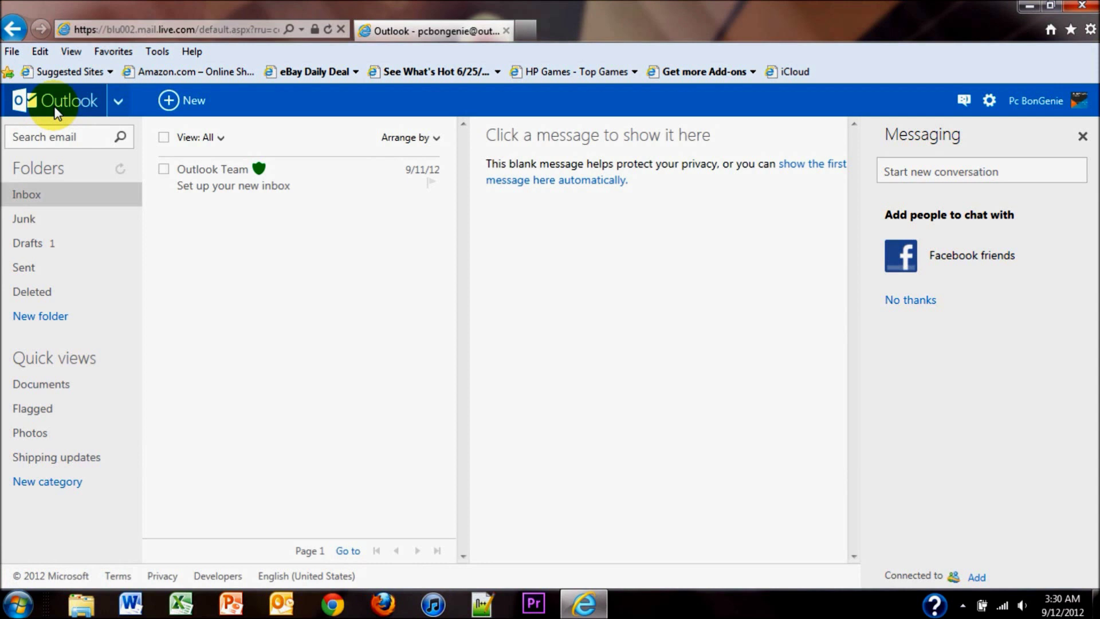
click(119, 101)
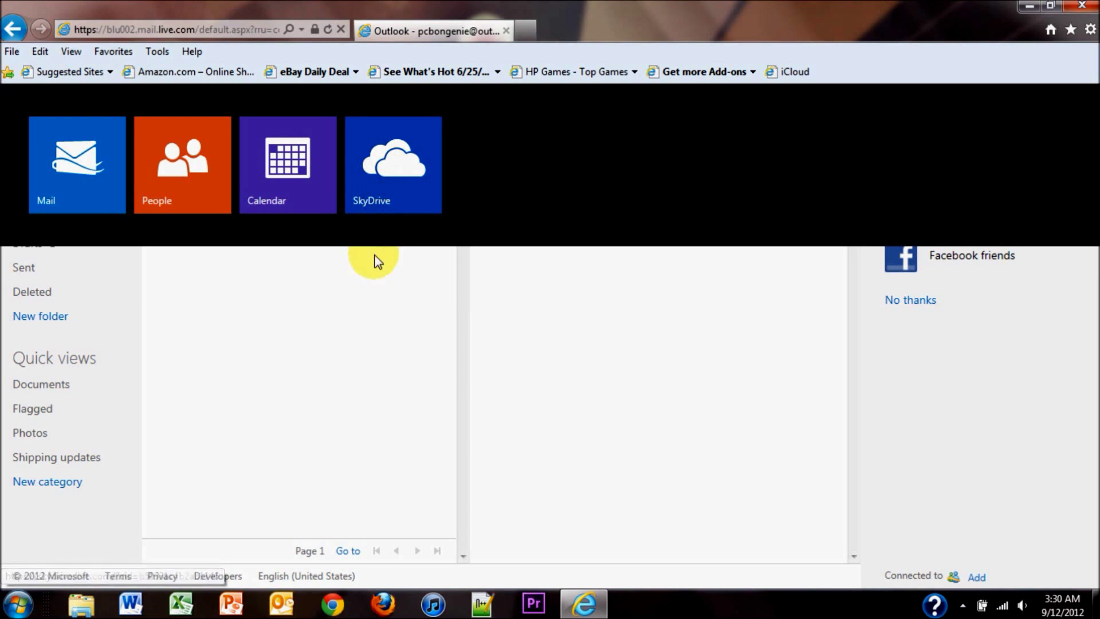
click(372, 278)
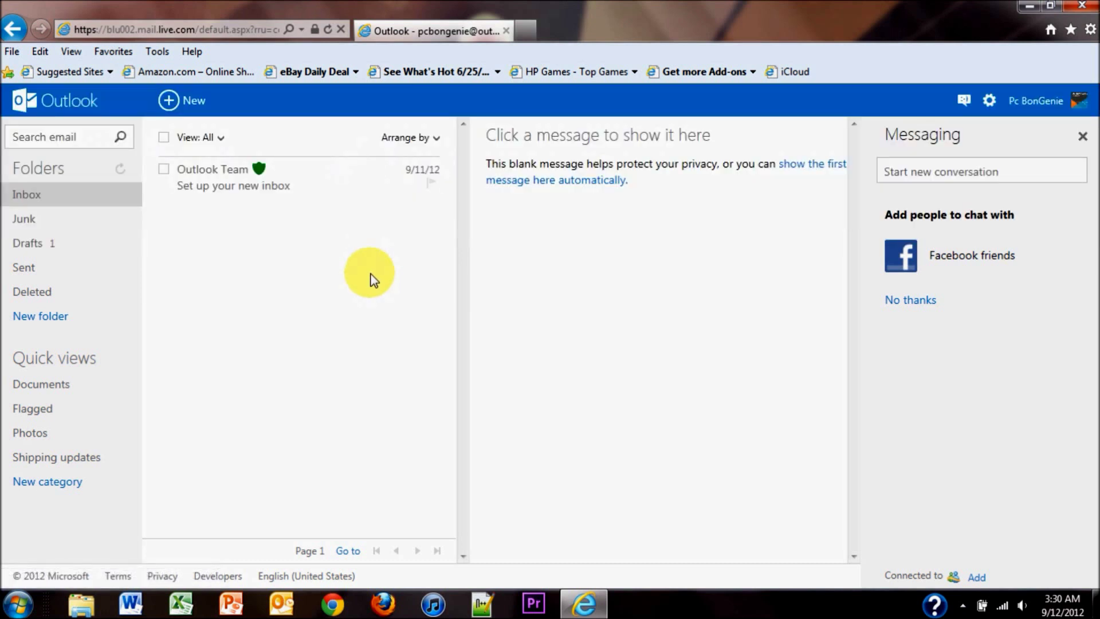